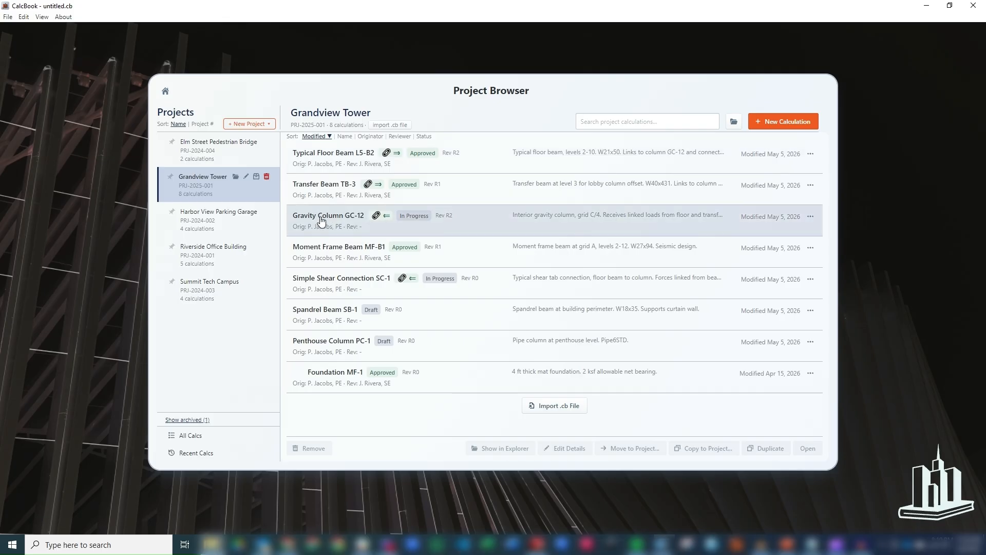
Show the Summit Tech Campus calculations and bring up the + New Project options.
{"action": "mouse_move", "coordinate": [396, 159]}
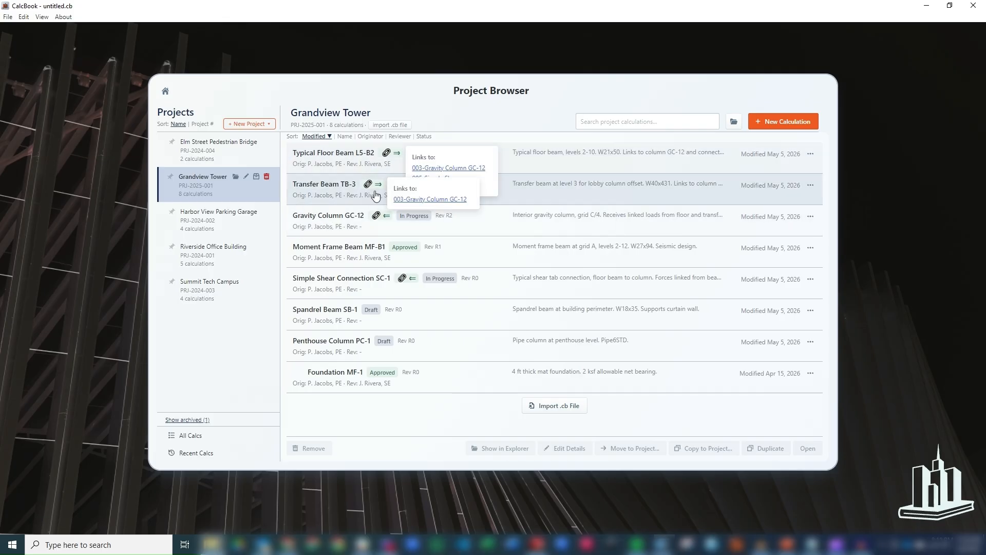
{"action": "mouse_move", "coordinate": [385, 218]}
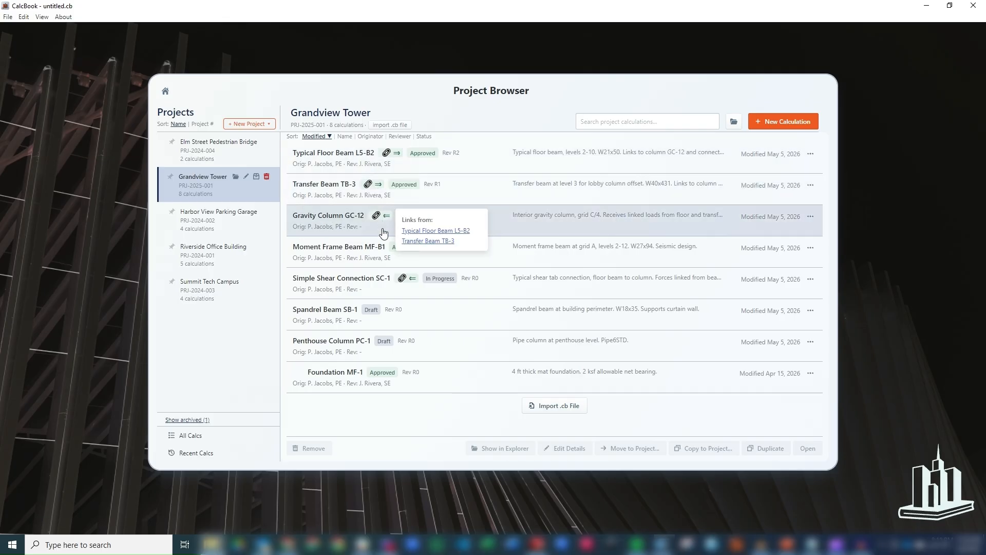
{"action": "left_click", "coordinate": [199, 288]}
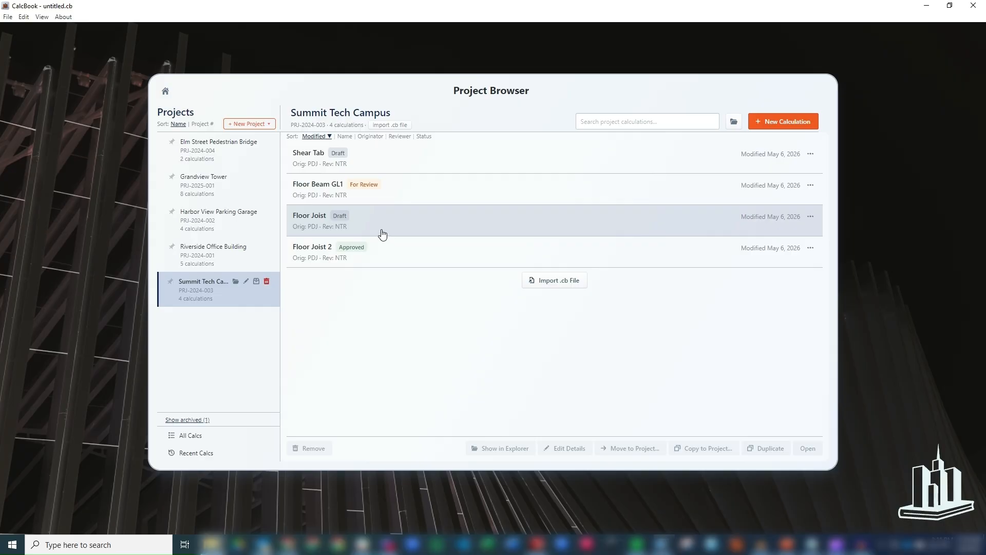
{"action": "left_click", "coordinate": [264, 125]}
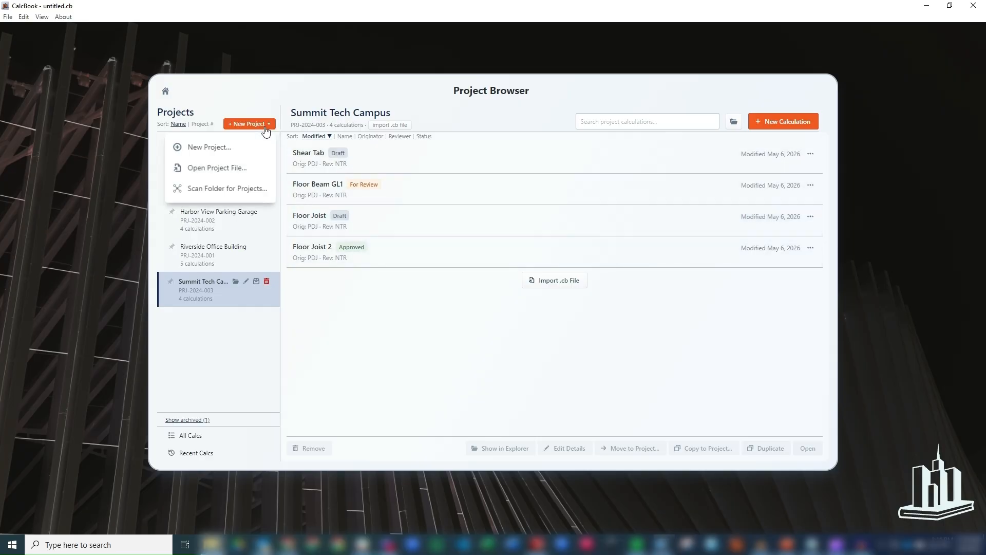
Choose Scan Folder for Projects, then cancel a new calculation to return to Summit Tech Campus.
{"action": "left_click", "coordinate": [238, 193]}
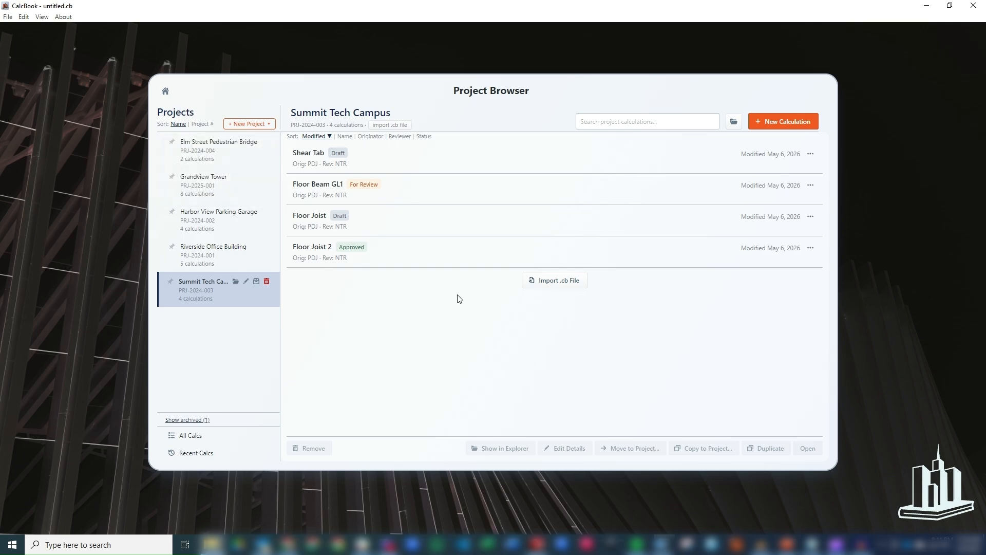
{"action": "left_click", "coordinate": [780, 121]}
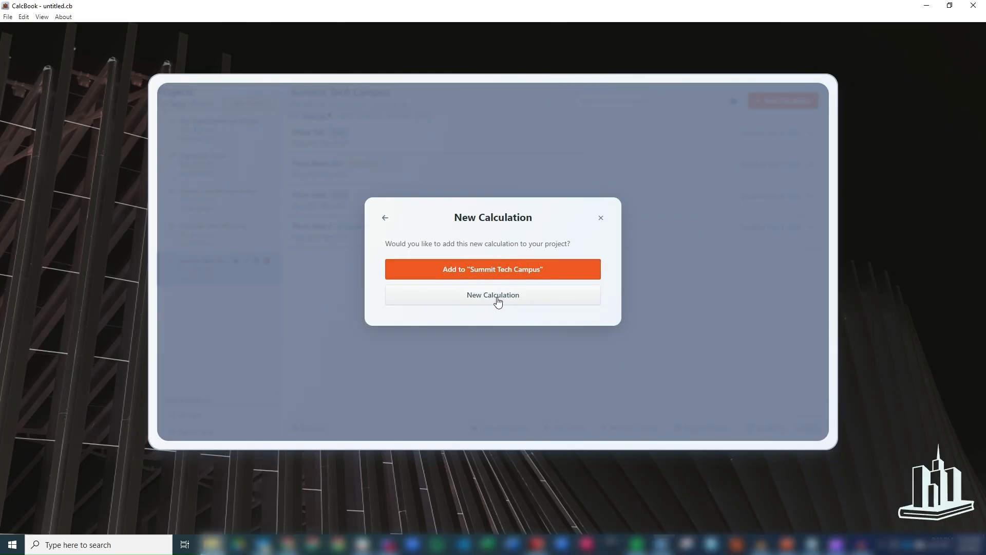
{"action": "left_click", "coordinate": [386, 218]}
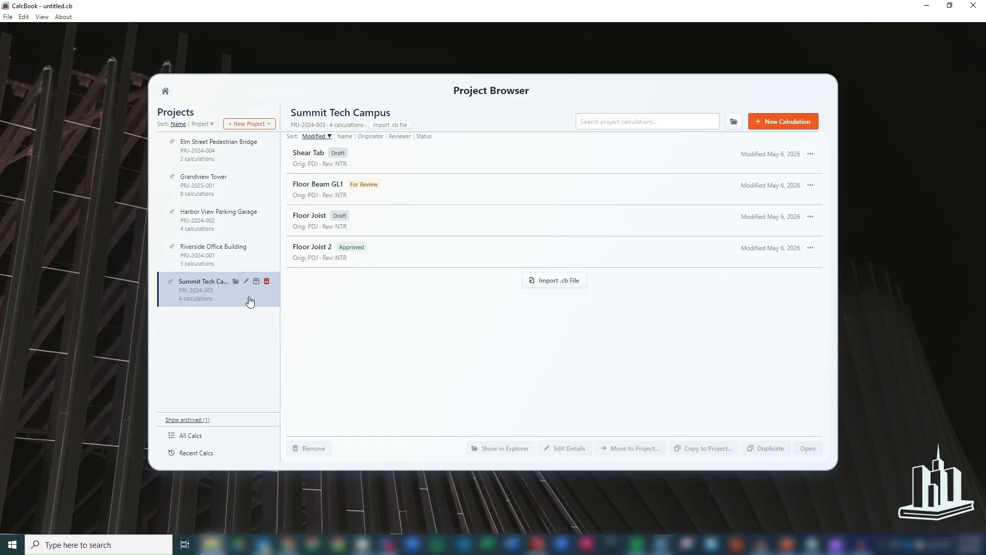
View the Summit Tech Campus Edit Project details and cancel without changes.
{"action": "left_click", "coordinate": [246, 281]}
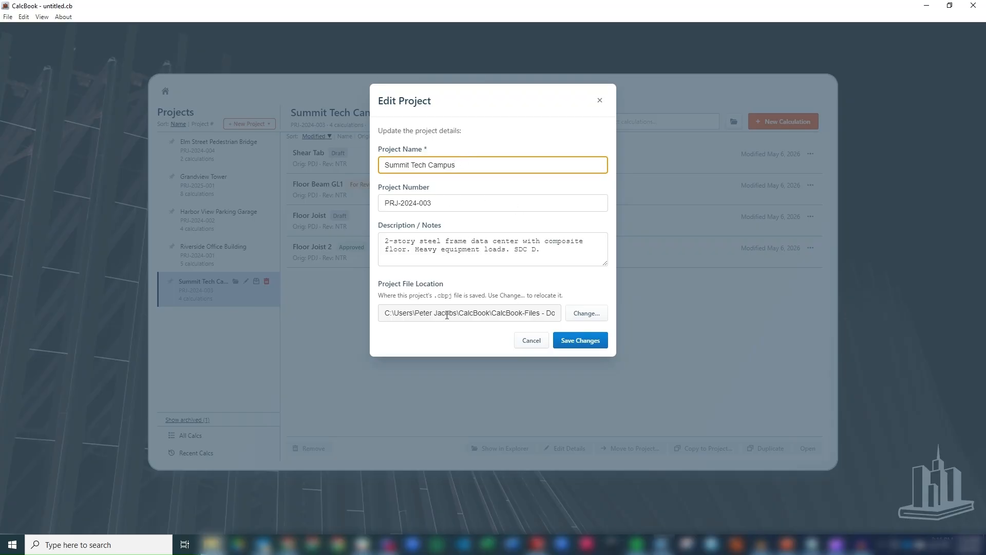
{"action": "left_click", "coordinate": [532, 340]}
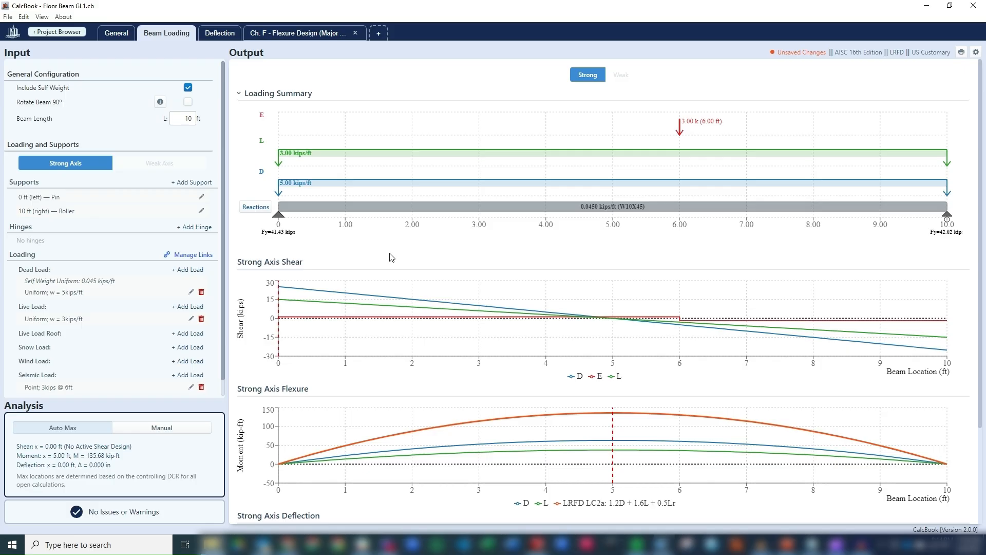
In Manage Links, add a strong-axis member link and a new component link for Floor Beam GL1.
{"action": "left_click", "coordinate": [188, 255]}
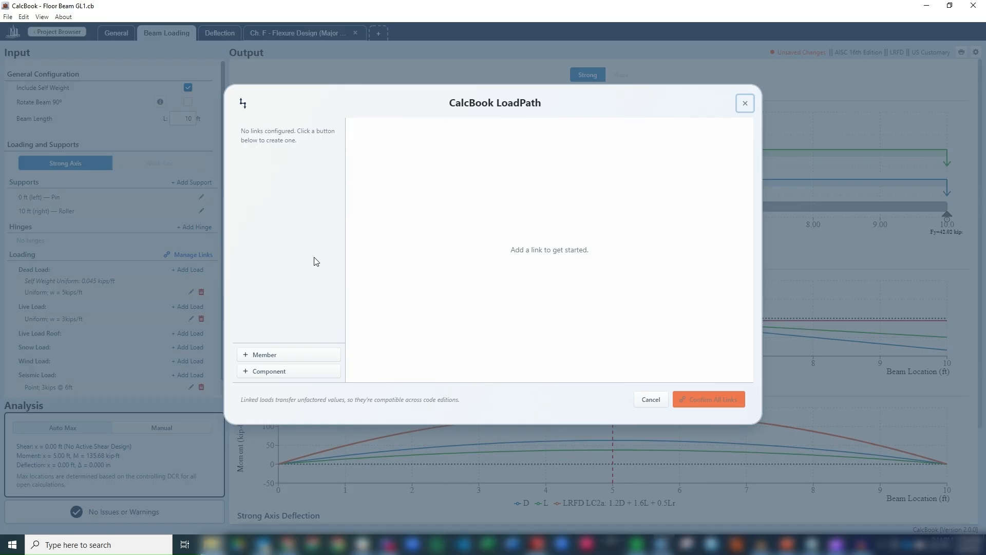
{"action": "left_click", "coordinate": [286, 357]}
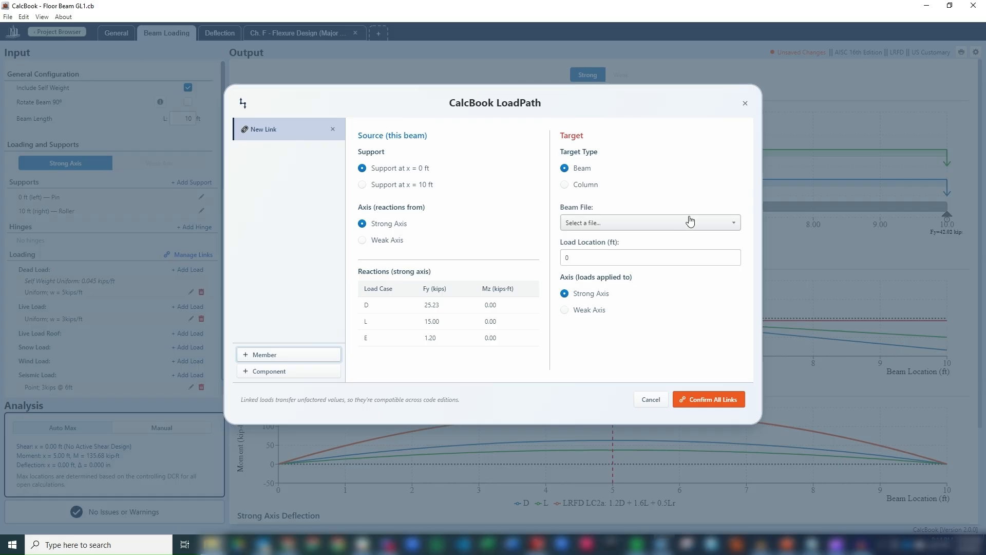
{"action": "left_click", "coordinate": [708, 226]}
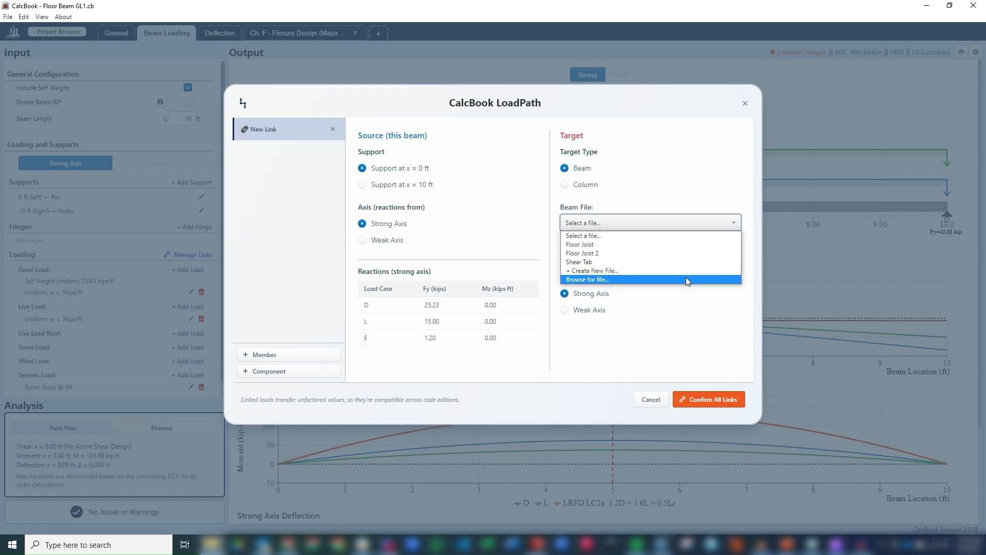
{"action": "left_click", "coordinate": [721, 311]}
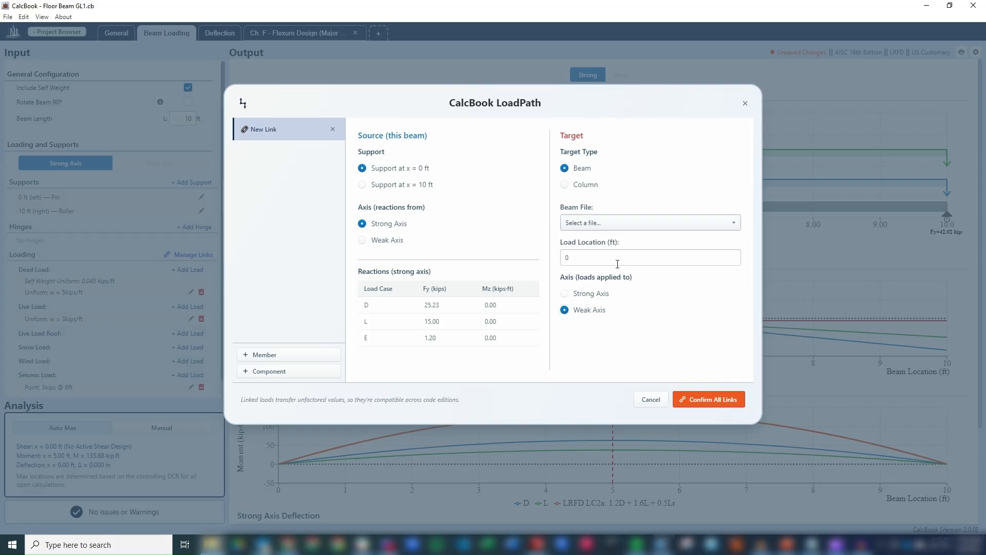
{"action": "left_click", "coordinate": [598, 296]}
{"action": "left_click", "coordinate": [596, 310]}
{"action": "left_click", "coordinate": [594, 297]}
{"action": "left_click", "coordinate": [302, 373]}
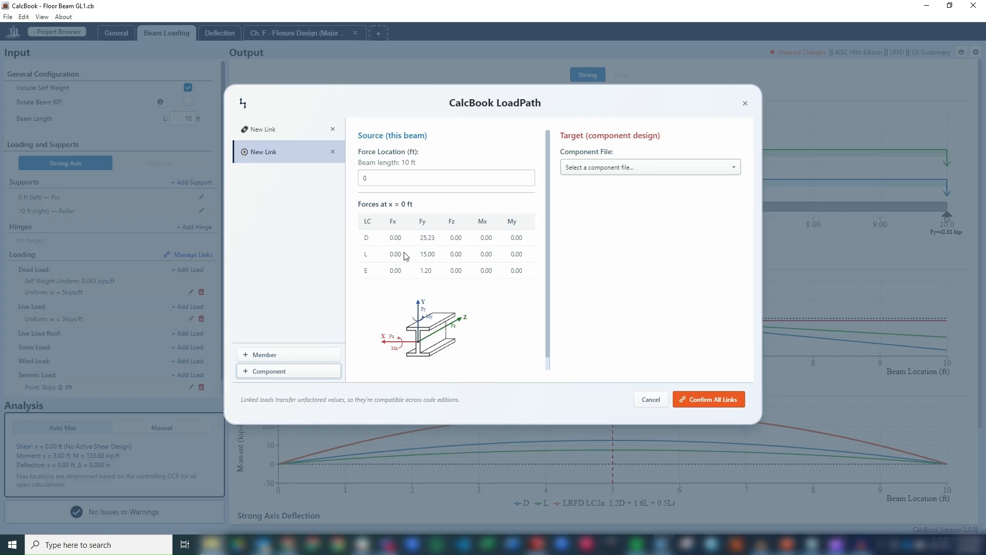
Edit the component link's force location and review the Component File list without choosing.
{"action": "left_click", "coordinate": [381, 179]}
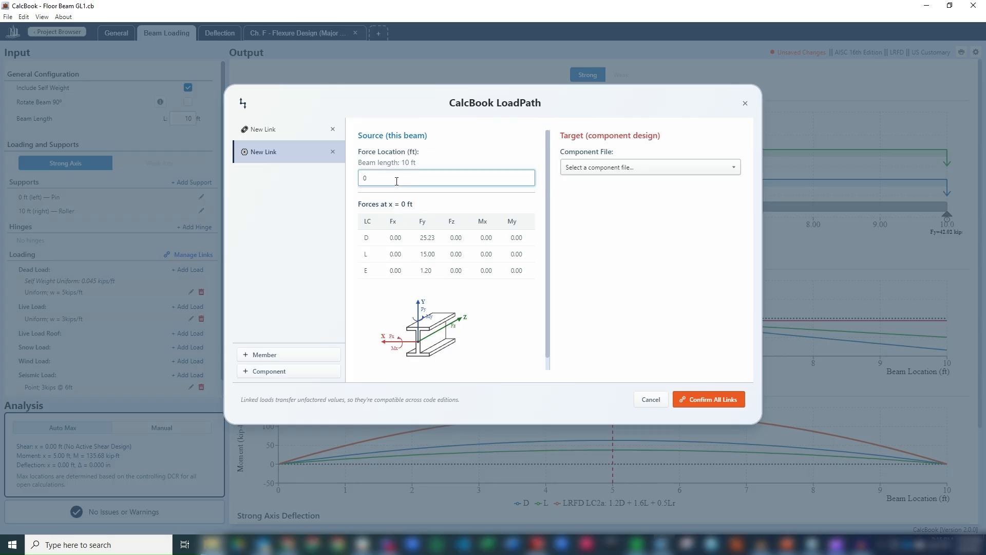
{"action": "left_click", "coordinate": [705, 170]}
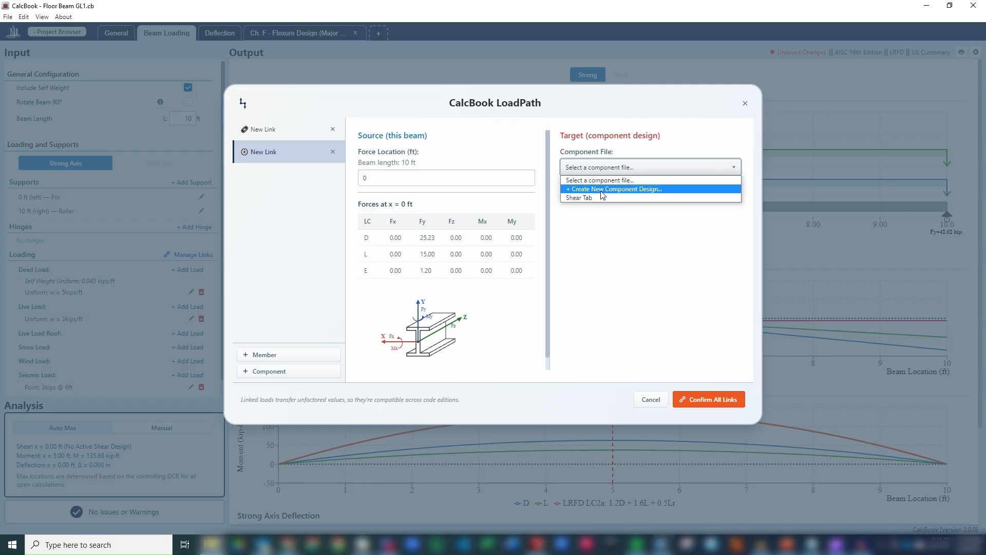
{"action": "left_click", "coordinate": [610, 247]}
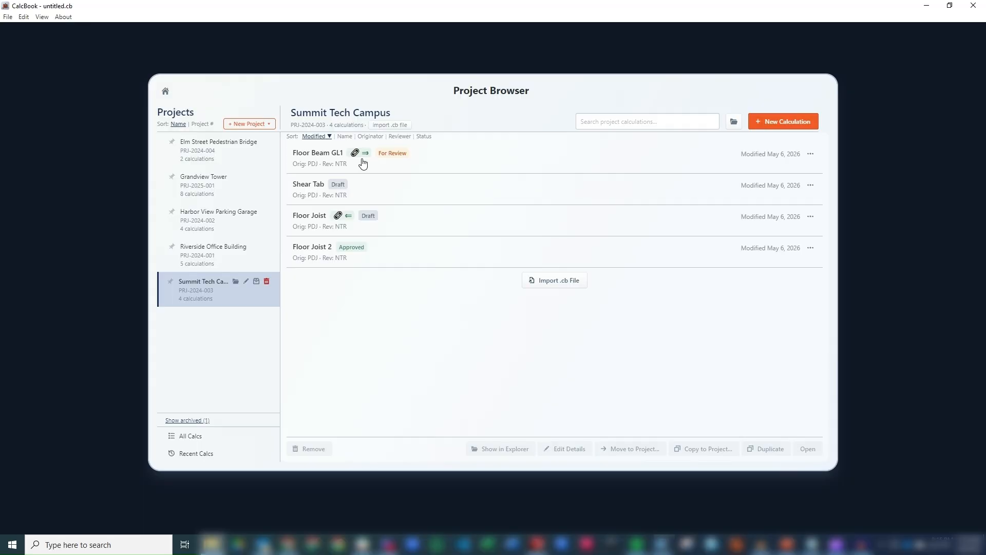
Open the Floor Joist calculation linked from Floor Beam GL1.
{"action": "mouse_move", "coordinate": [367, 159]}
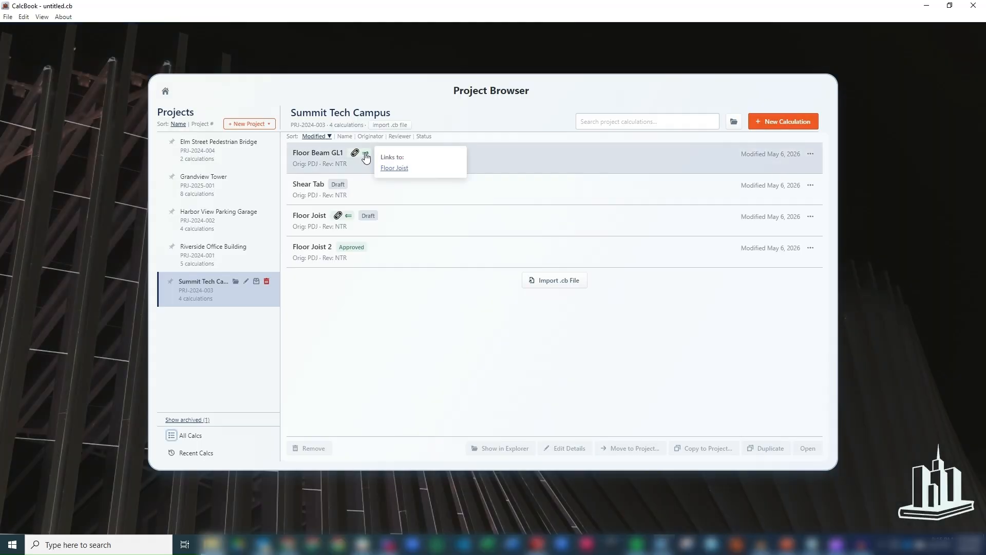
{"action": "mouse_move", "coordinate": [343, 219]}
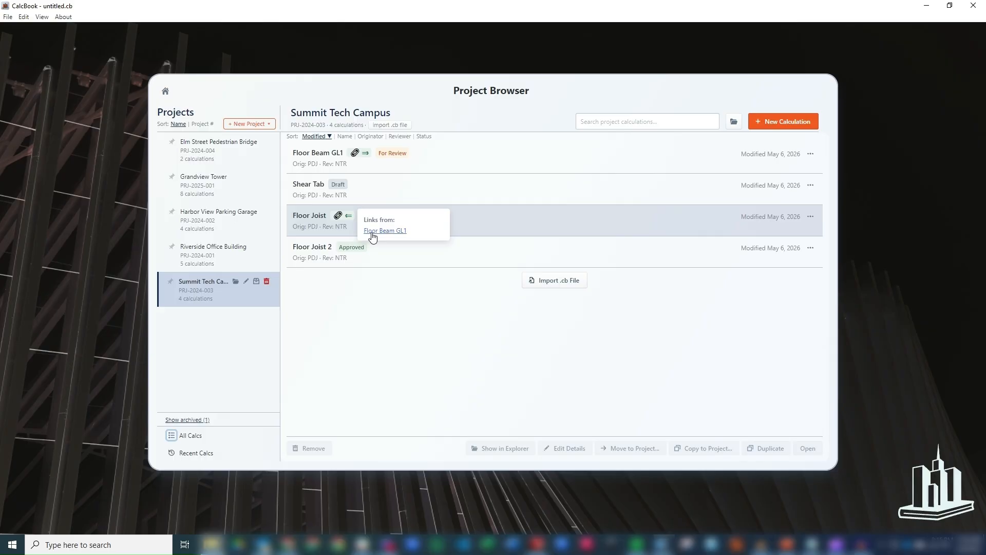
{"action": "left_click", "coordinate": [310, 225]}
{"action": "left_click", "coordinate": [811, 450]}
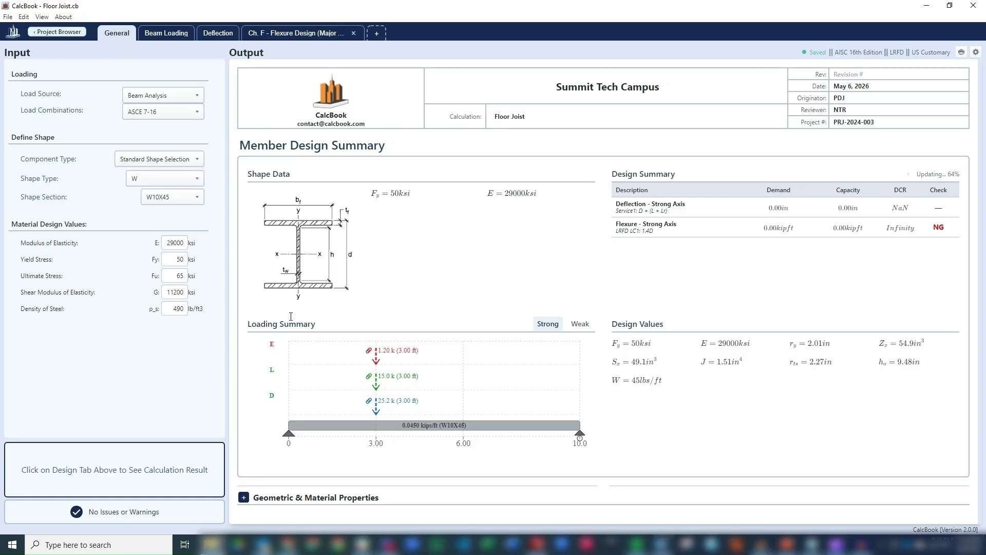
Check Floor Joist's Beam Loading for linked 25.2 k dead, 15.0 k live and 1.20 k seismic loads.
{"action": "left_click", "coordinate": [162, 35]}
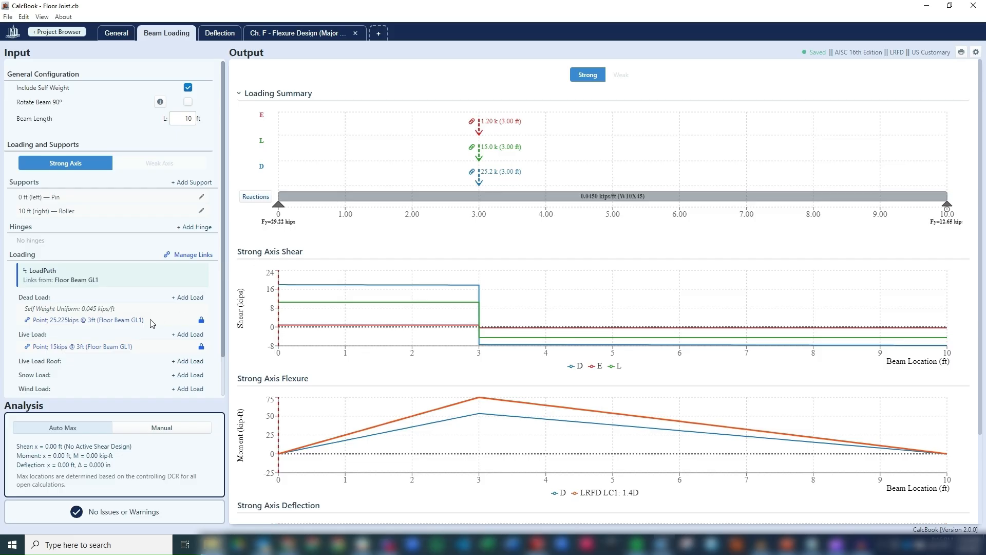
{"action": "scroll", "coordinate": [86, 320], "scroll_direction": "down", "scroll_amount": 1}
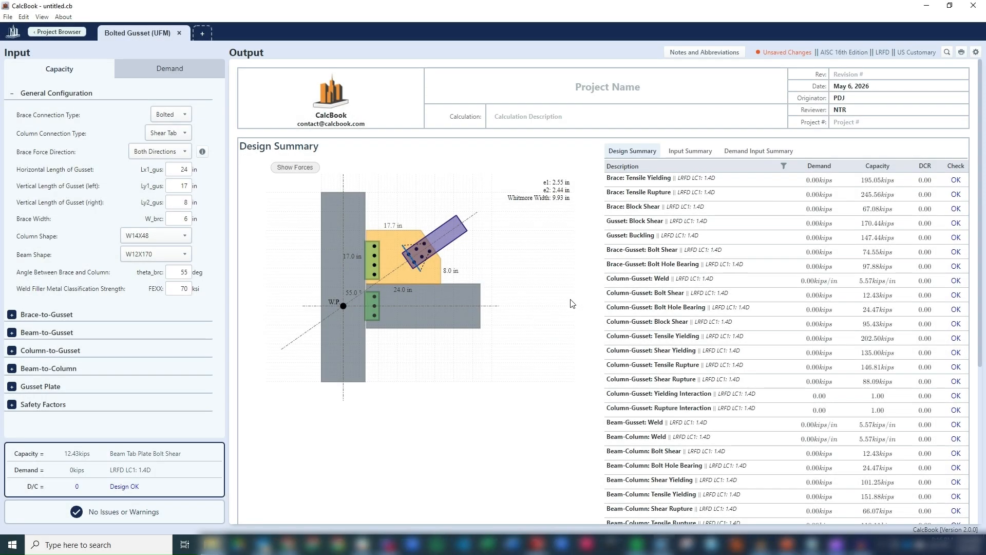
Expand Column-Gusset and its Eccentrically Loaded Bolt Group @ Column Tab Plate details.
{"action": "scroll", "coordinate": [573, 303], "scroll_direction": "down", "scroll_amount": 5}
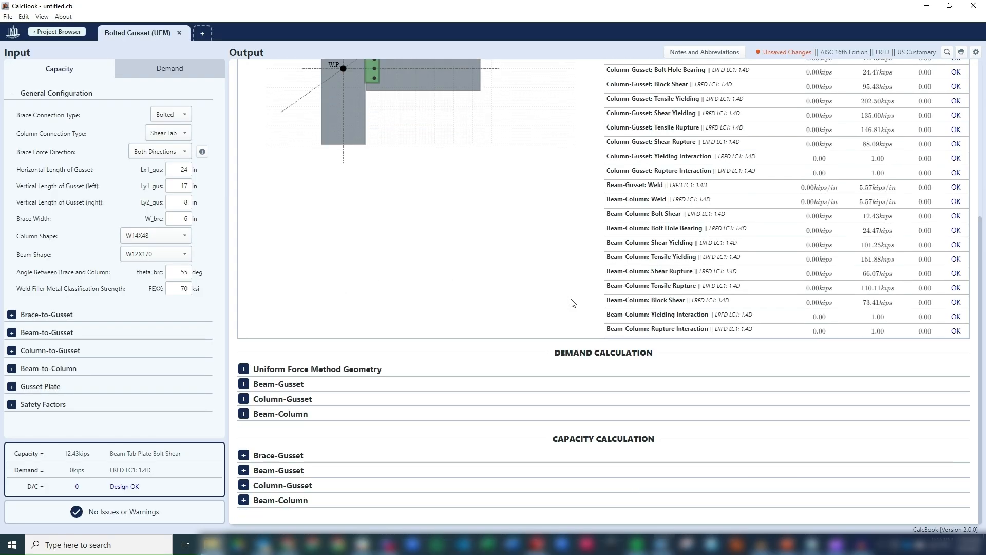
{"action": "left_click", "coordinate": [319, 400]}
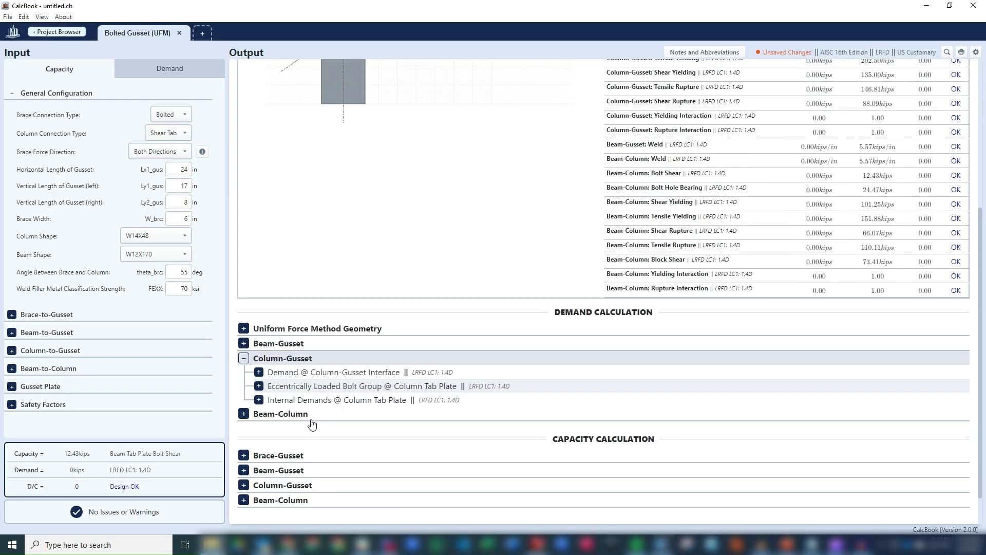
{"action": "left_click", "coordinate": [308, 426]}
{"action": "scroll", "coordinate": [329, 406], "scroll_direction": "down", "scroll_amount": 10}
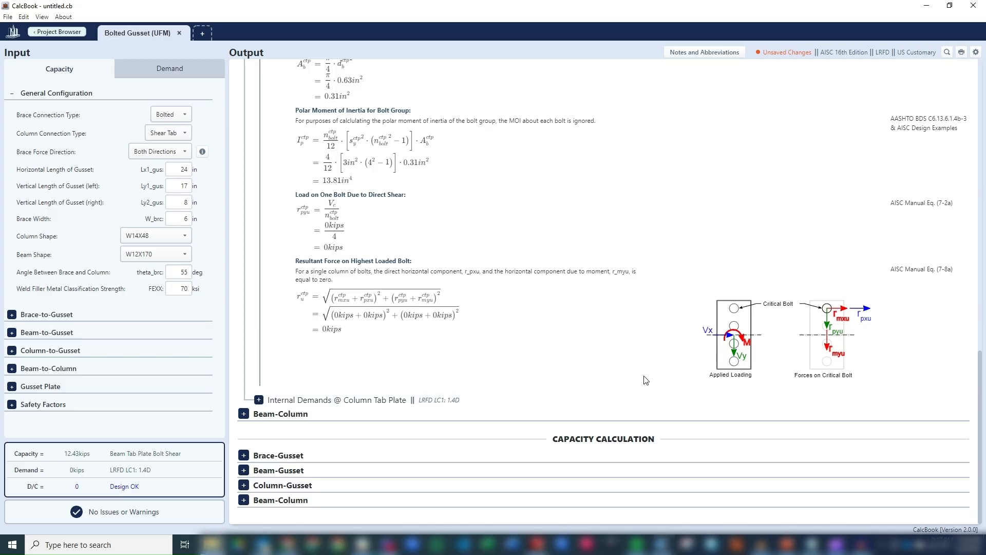
{"action": "scroll", "coordinate": [646, 380], "scroll_direction": "up", "scroll_amount": 15}
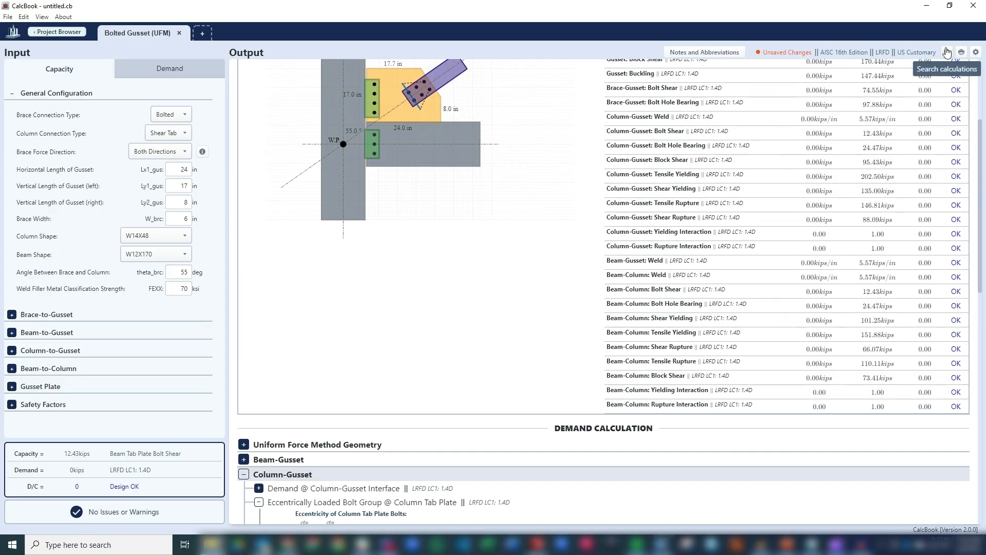
Search project calculations for 'whitmo' and jump to Whitmore Width of Gusset Plate.
{"action": "left_click", "coordinate": [947, 53]}
{"action": "scroll", "coordinate": [916, 173], "scroll_direction": "down", "scroll_amount": 15}
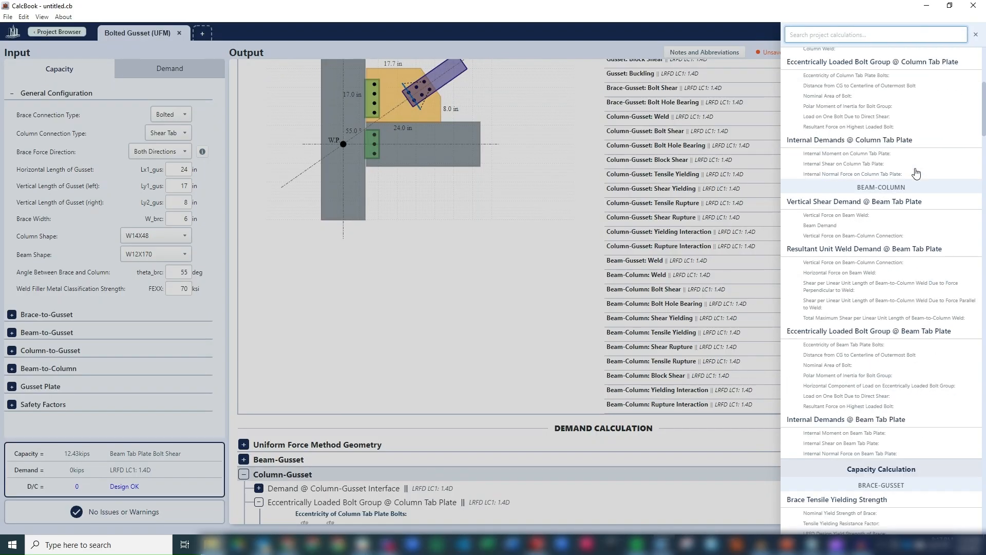
{"action": "scroll", "coordinate": [911, 249], "scroll_direction": "up", "scroll_amount": 3}
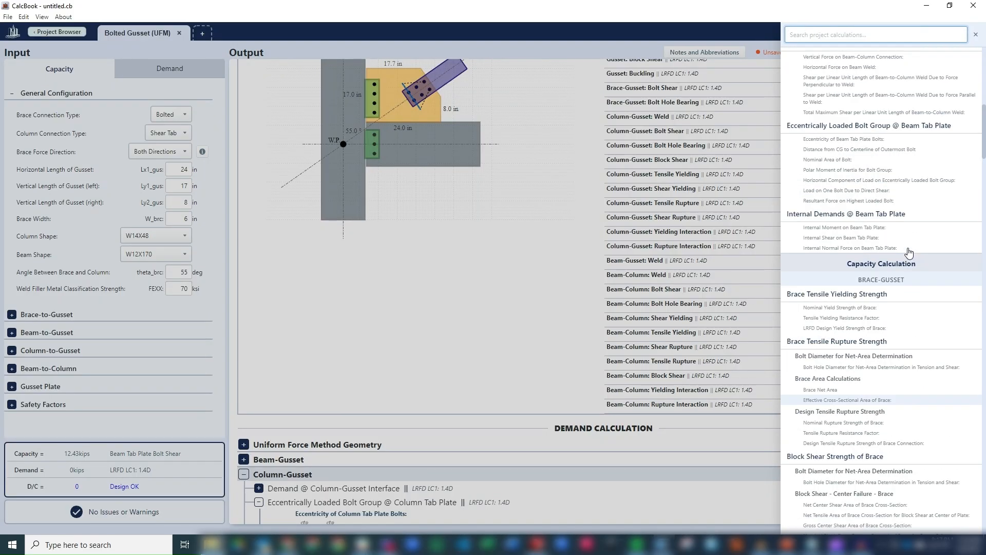
{"action": "scroll", "coordinate": [899, 296], "scroll_direction": "down", "scroll_amount": 4}
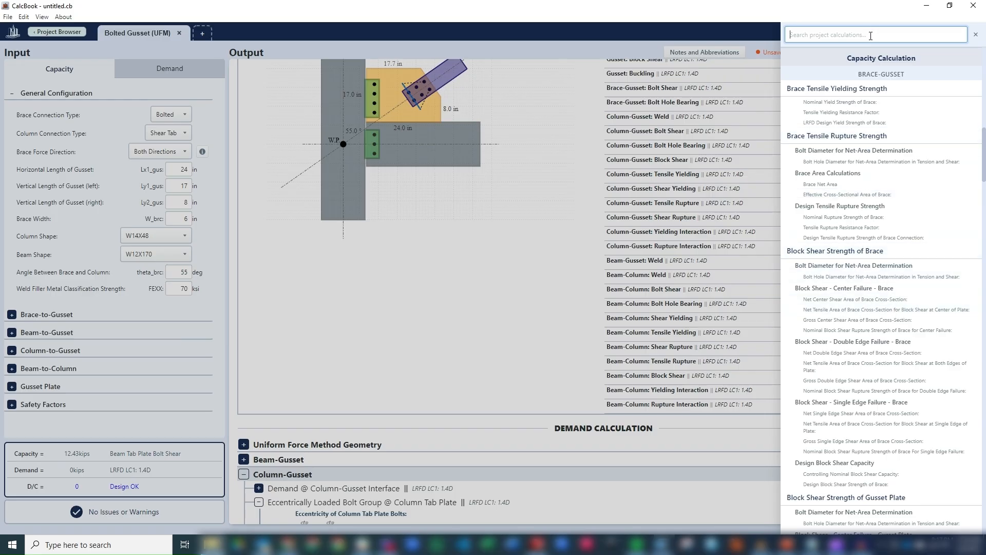
{"action": "type", "text": "whitmo"}
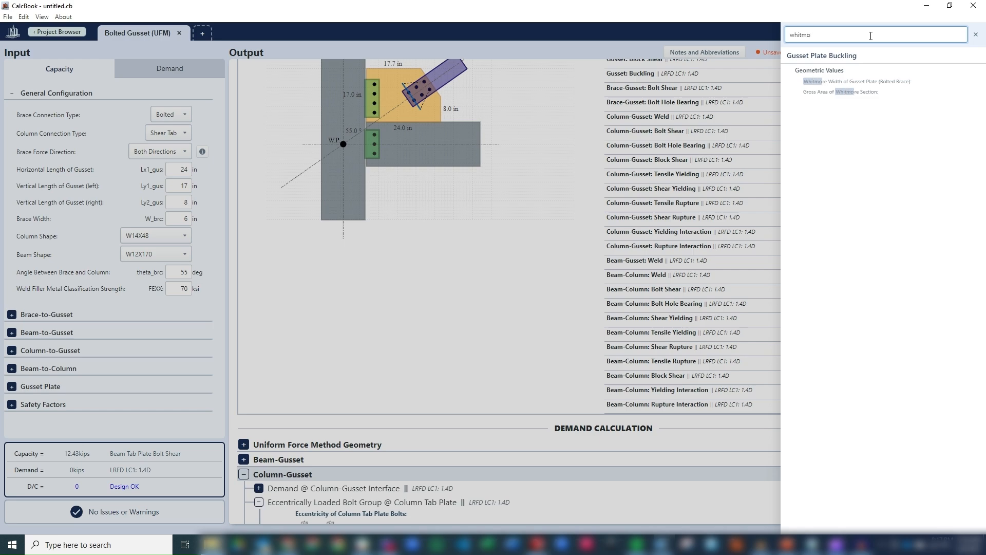
{"action": "left_click", "coordinate": [833, 82]}
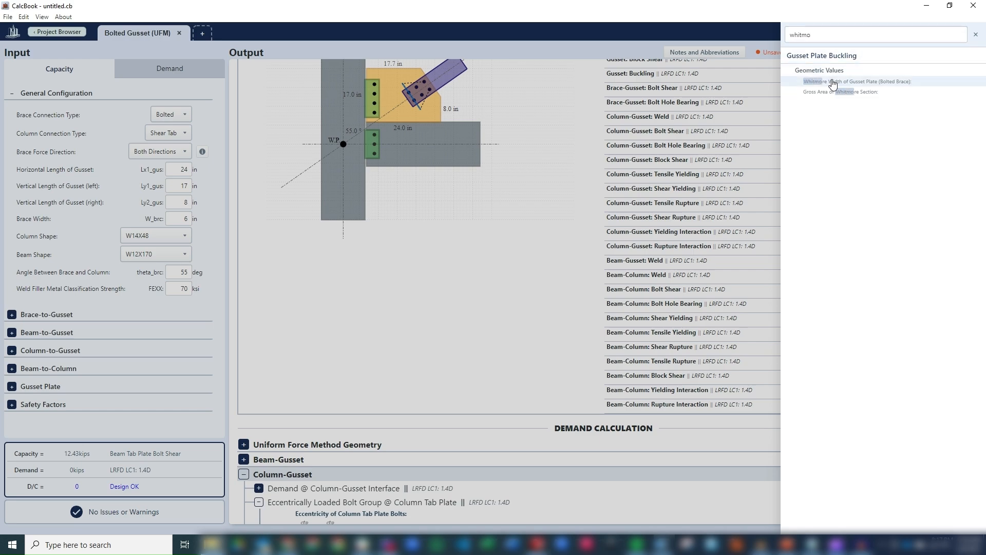